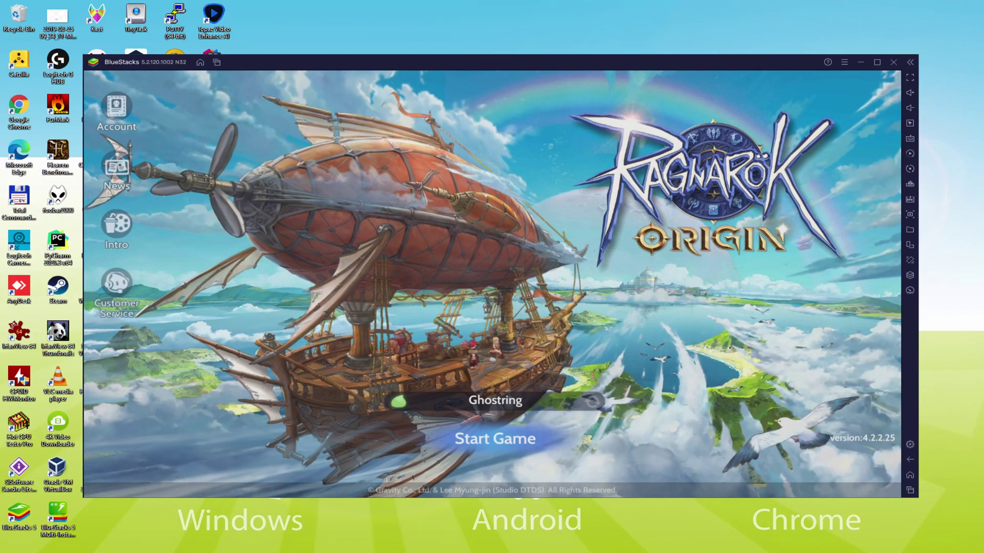
- Start Ragnarok Origin from the title screen and choose the male character
left_click(845, 467)
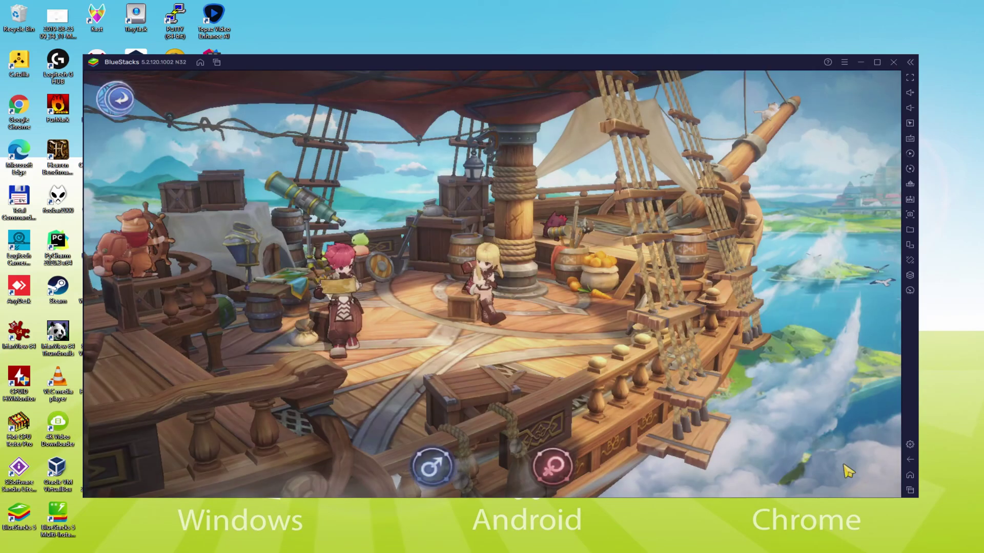
left_click(556, 470)
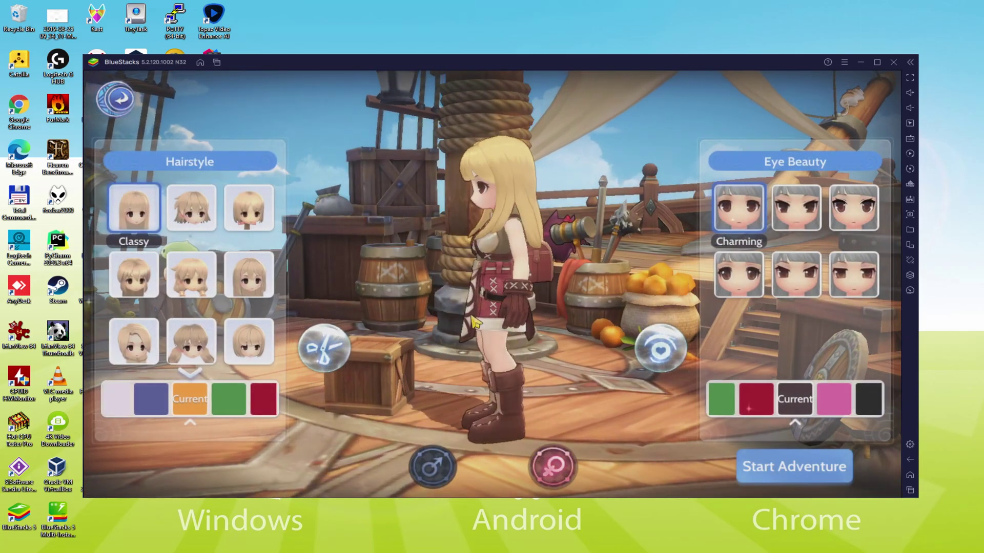
left_click(432, 466)
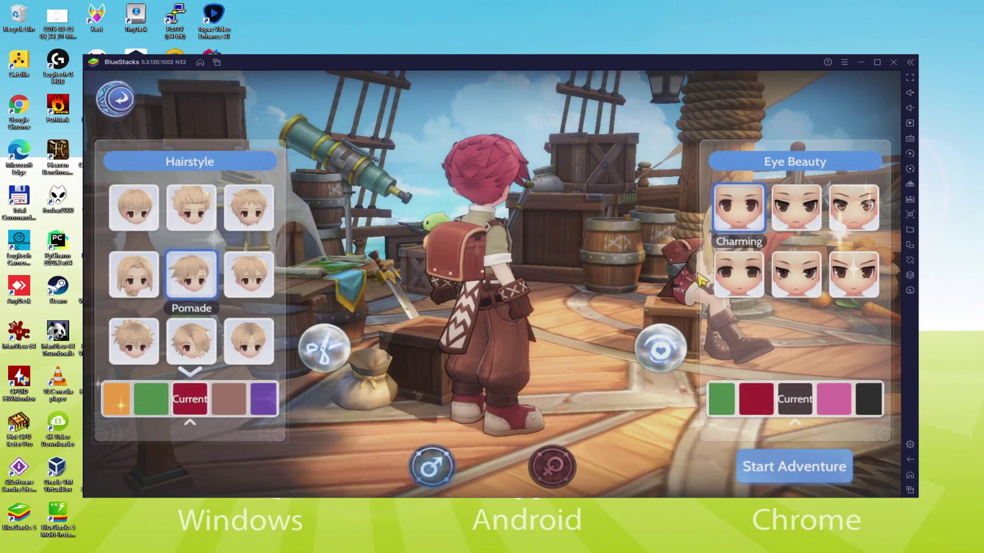
- Compare the Eye Beauty styles and settle on Fighter eyes
left_click(737, 275)
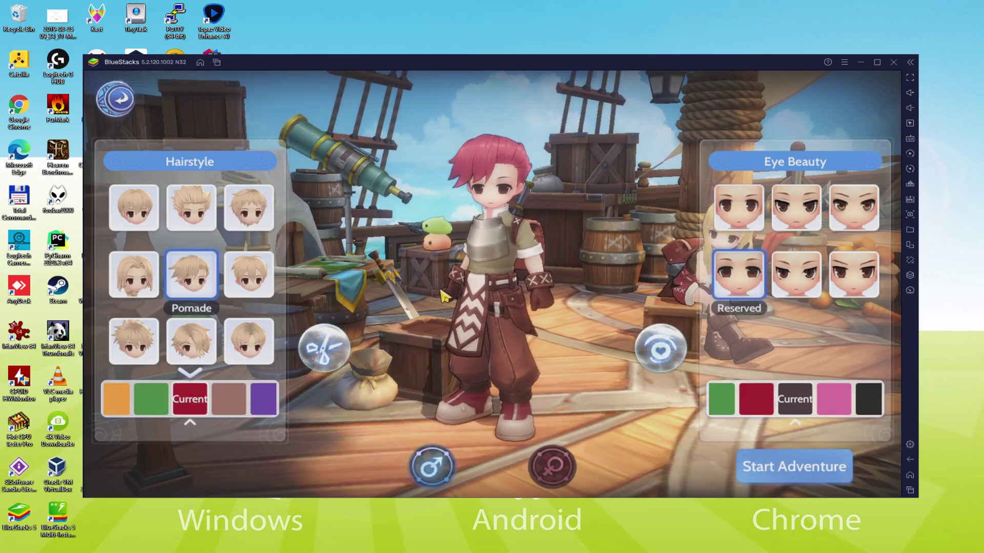
left_click(796, 207)
left_click(738, 207)
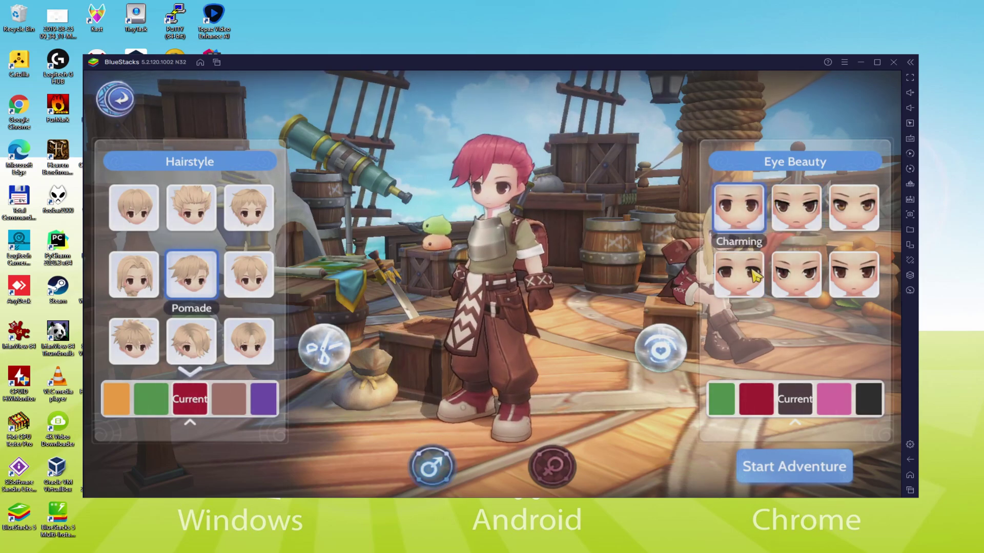
left_click(756, 276)
left_click(799, 288)
left_click(862, 286)
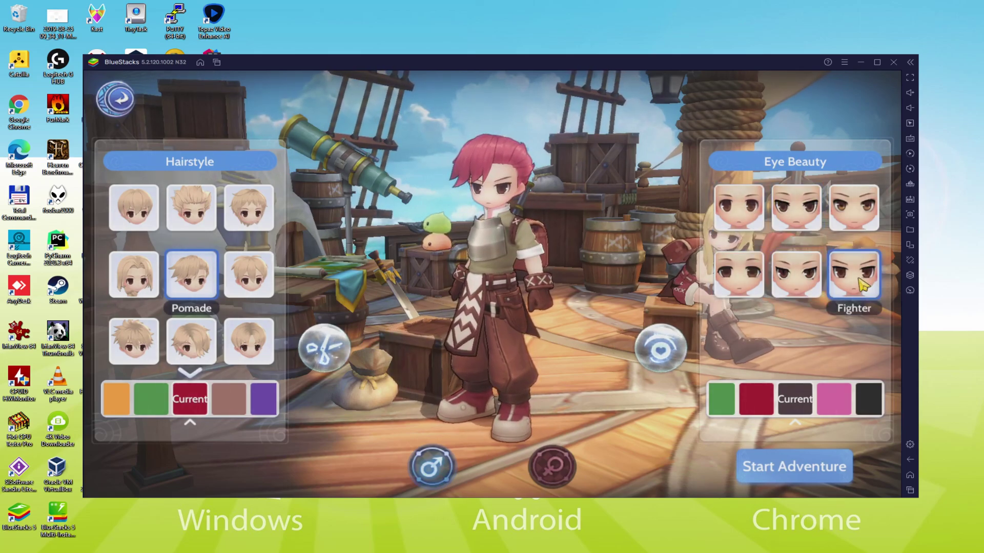
- Keep the Pomade hairstyle and confirm Start Adventure
left_click(316, 351)
left_click(342, 353)
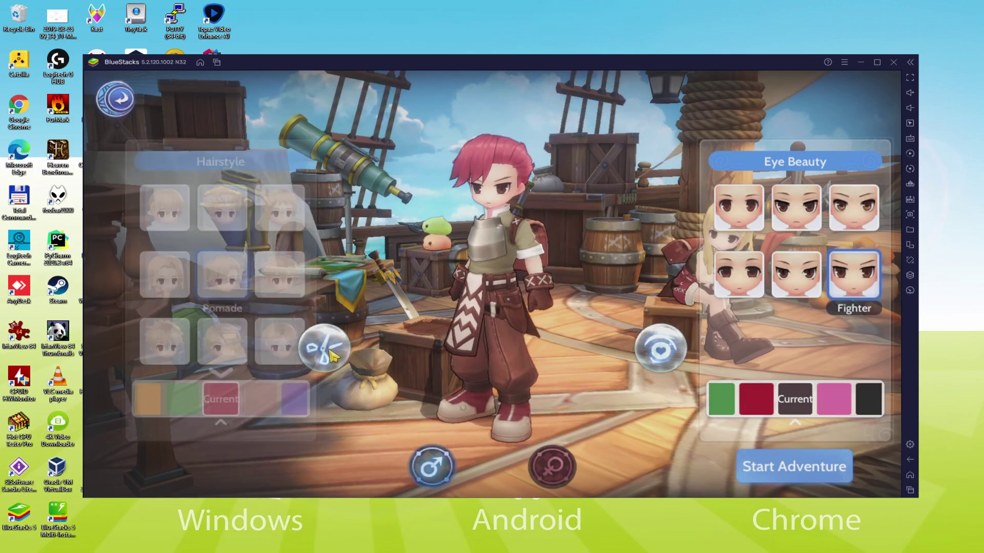
left_click(776, 463)
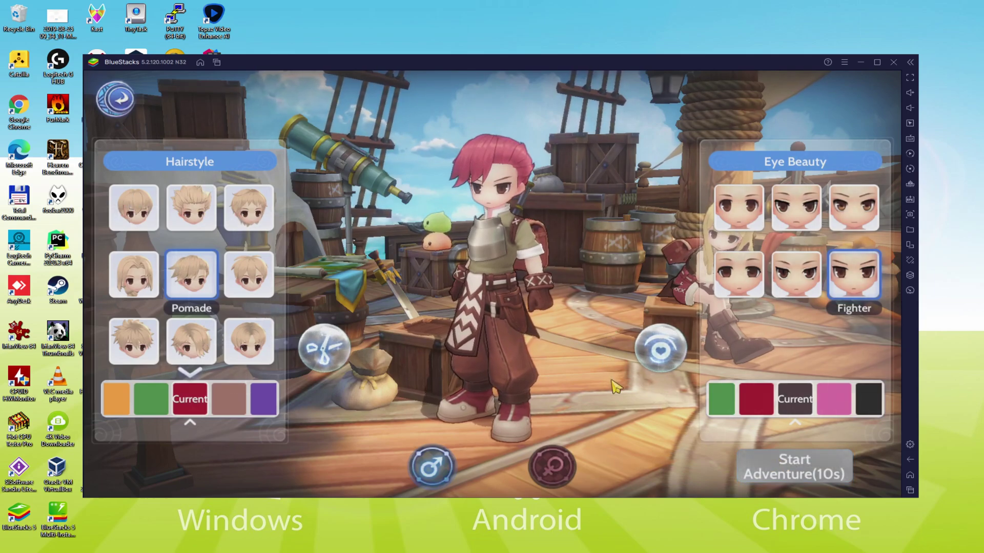
left_click(767, 466)
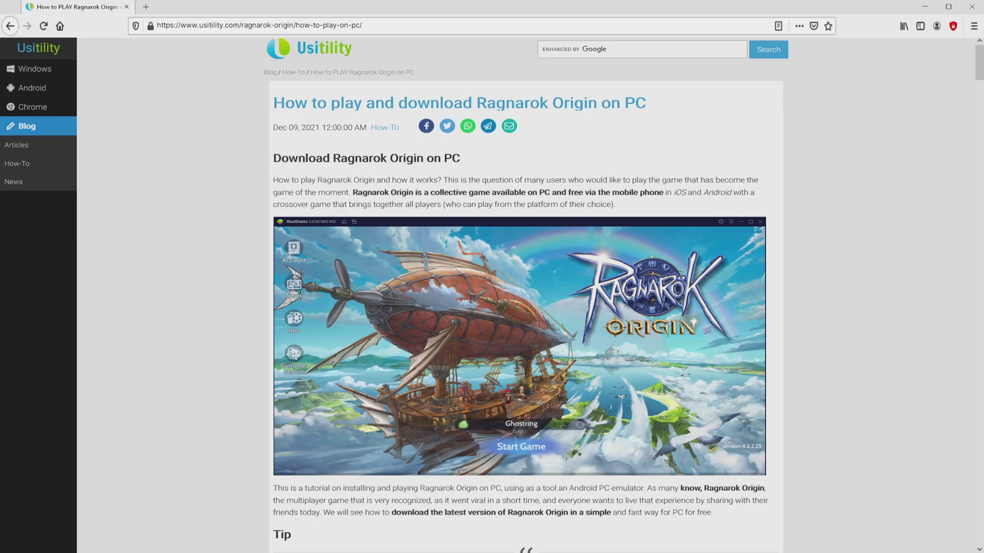
- Scroll the Usitility Ragnarok Origin article down to the green Download Game on PC button
scroll(521, 295, "down", 4)
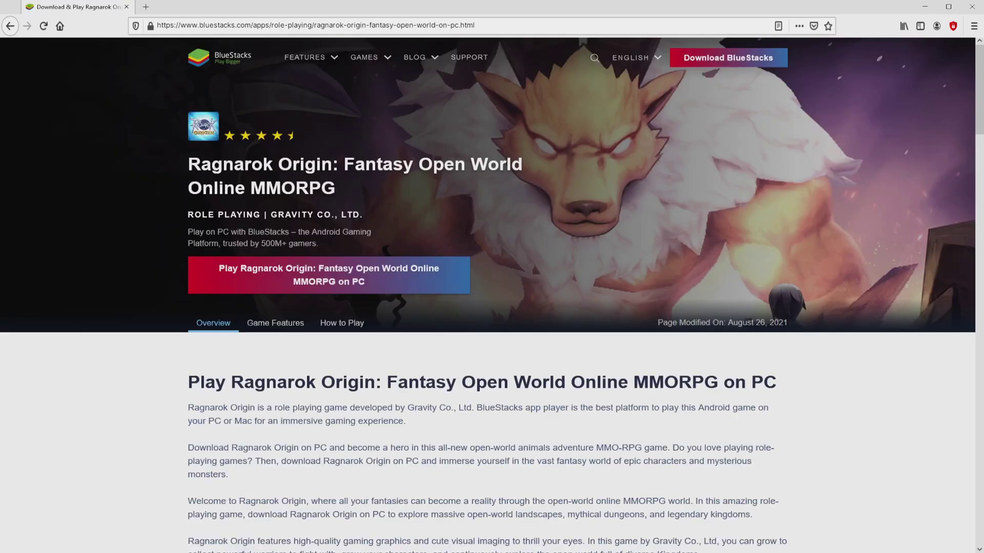
- Download the BlueStacks installer via the red Play Ragnarok Origin on PC button
scroll(492, 295, "down", 15)
scroll(491, 318, "down", 3)
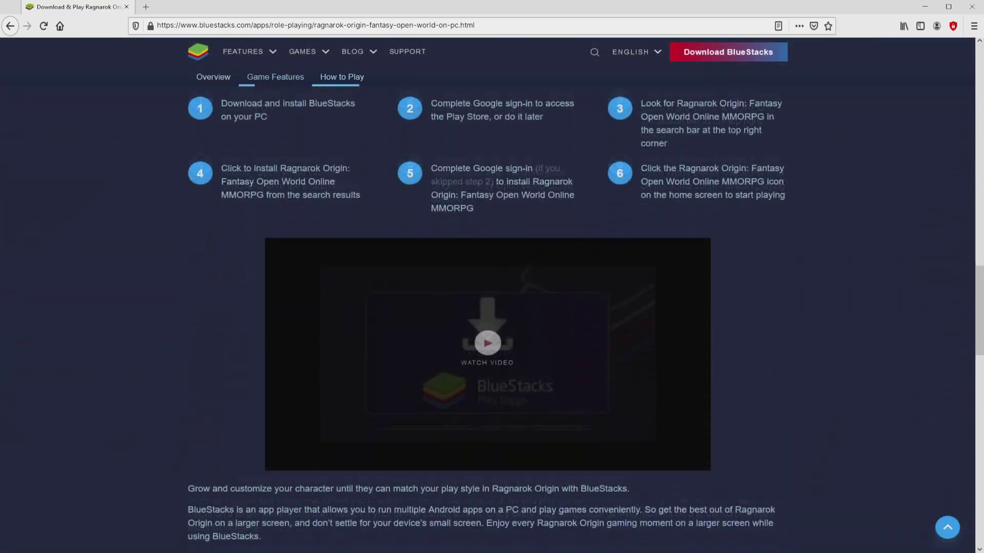
scroll(492, 317, "up", 10)
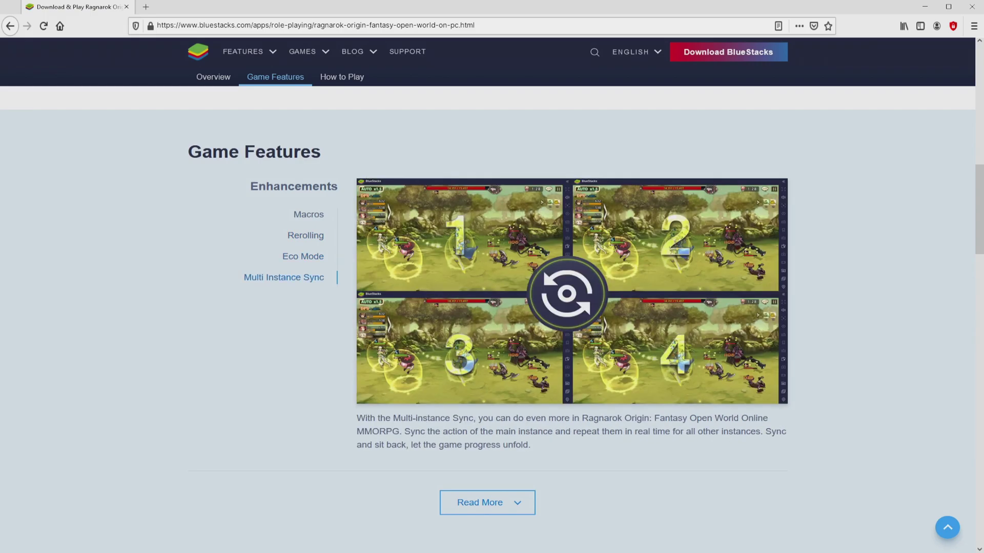
key("Home")
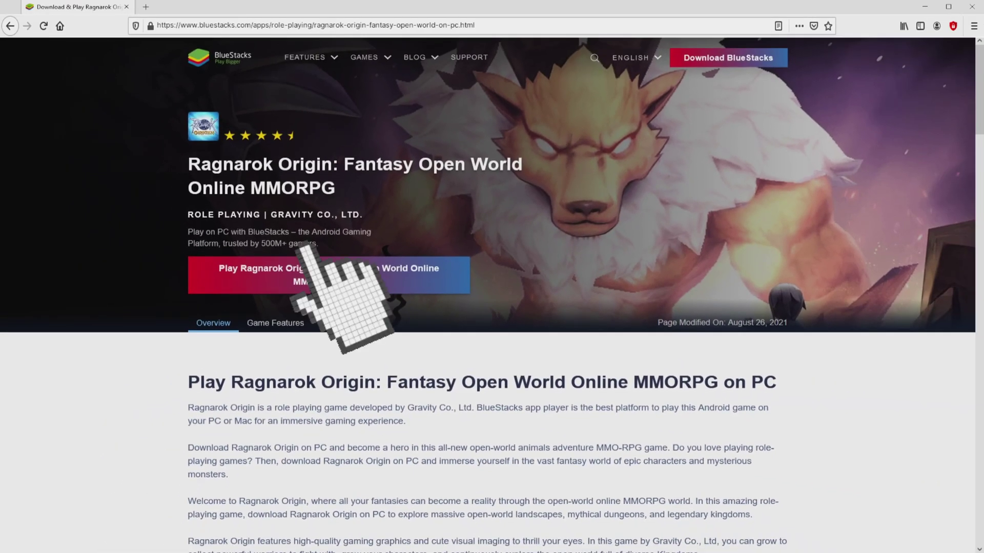
left_click(307, 272)
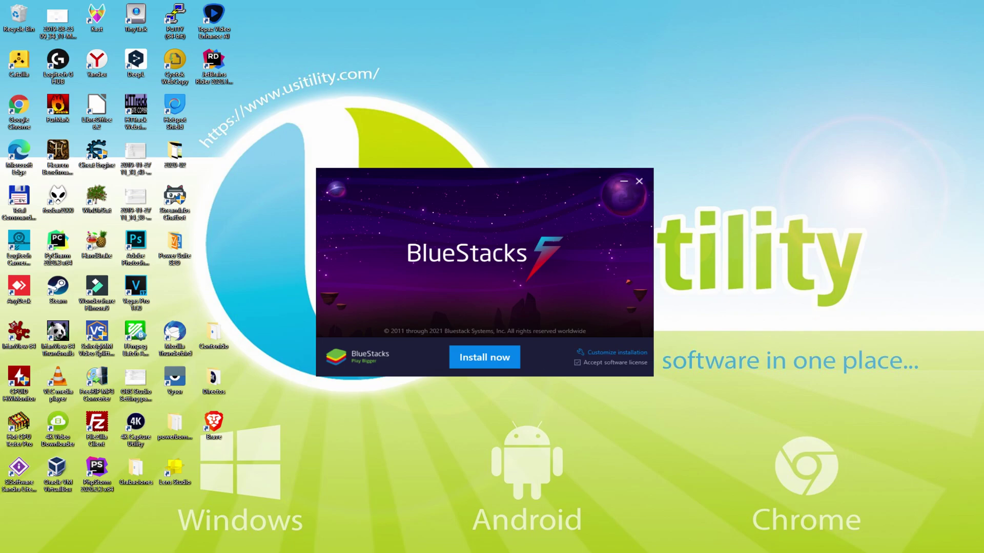
- Review the data path under Customize installation, then install BlueStacks with default settings
left_click(610, 352)
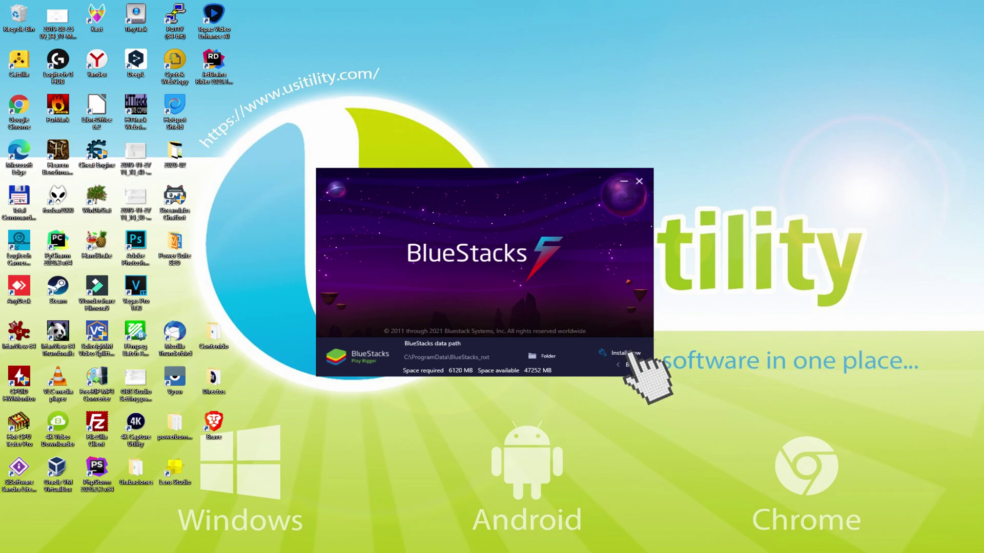
left_click(618, 365)
left_click(472, 357)
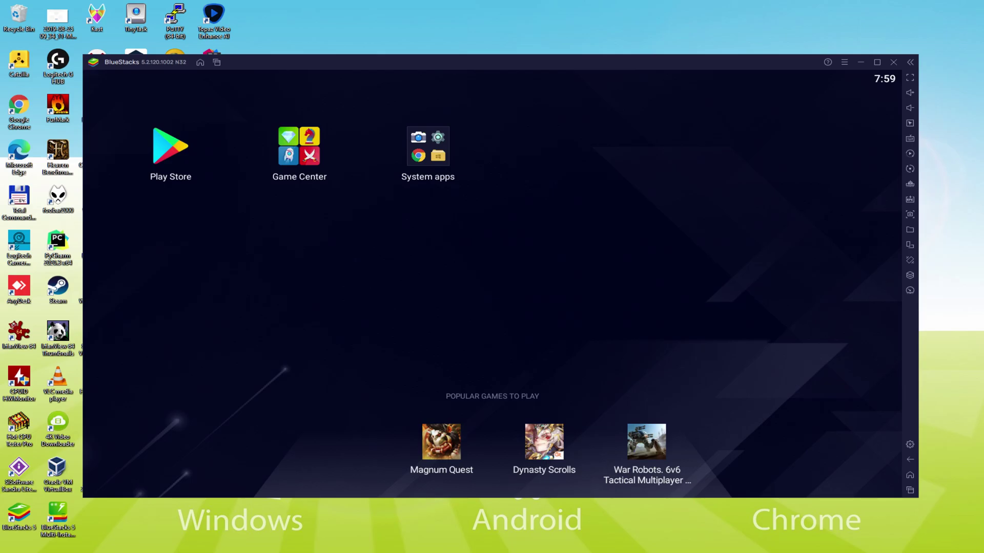
- Open the Play Store from the BlueStacks home screen to begin Google sign-in
left_click(169, 146)
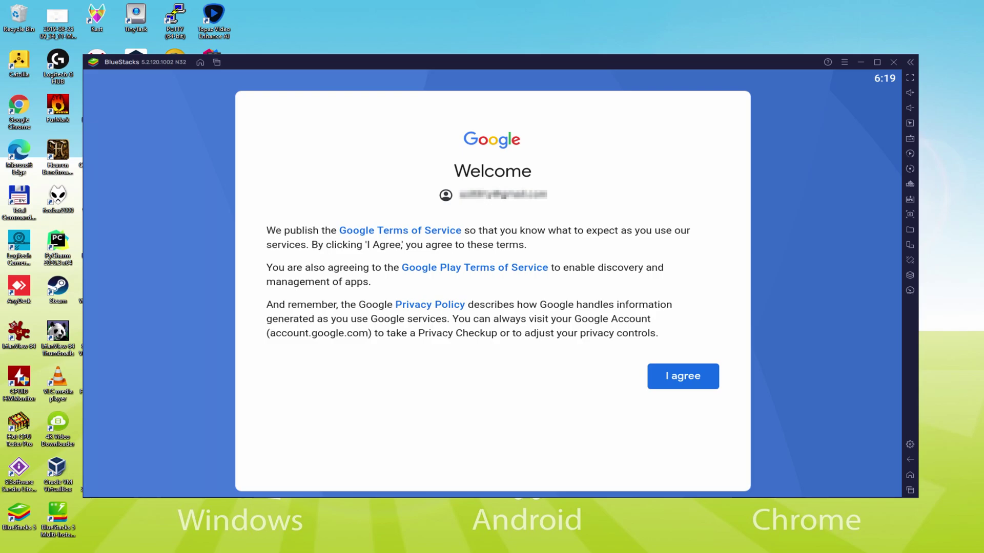
- Agree to Google's terms and accept services with Google Drive backup switched off
left_click(684, 379)
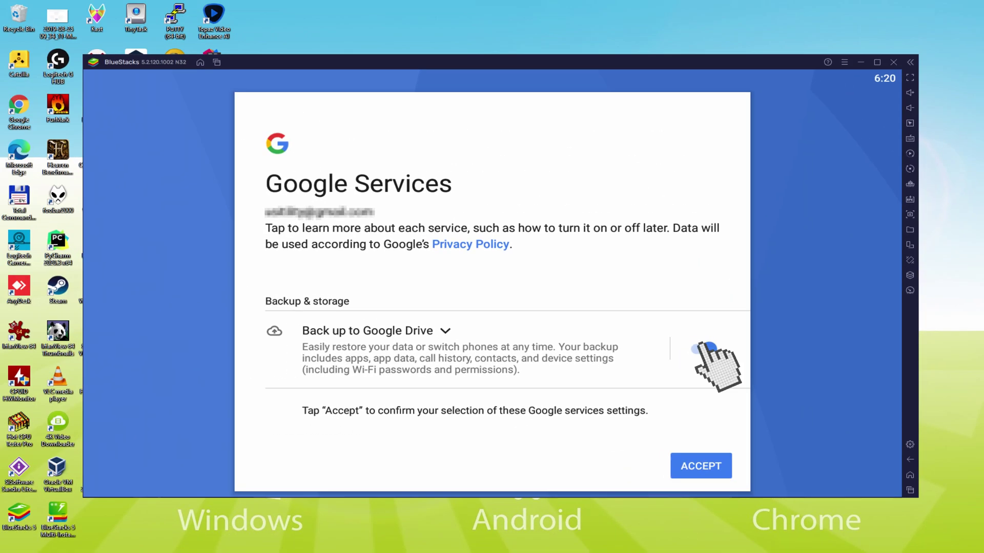
left_click(705, 349)
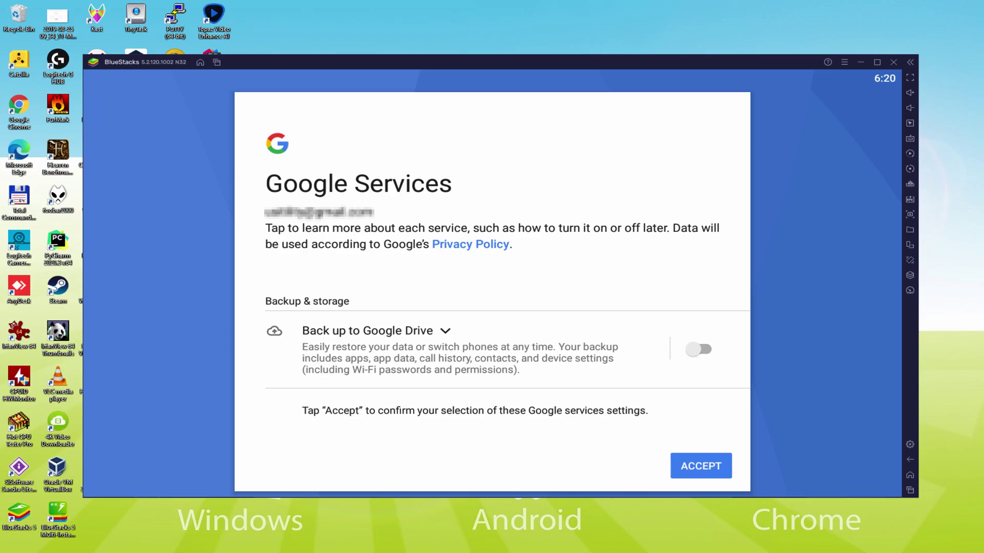
left_click(701, 466)
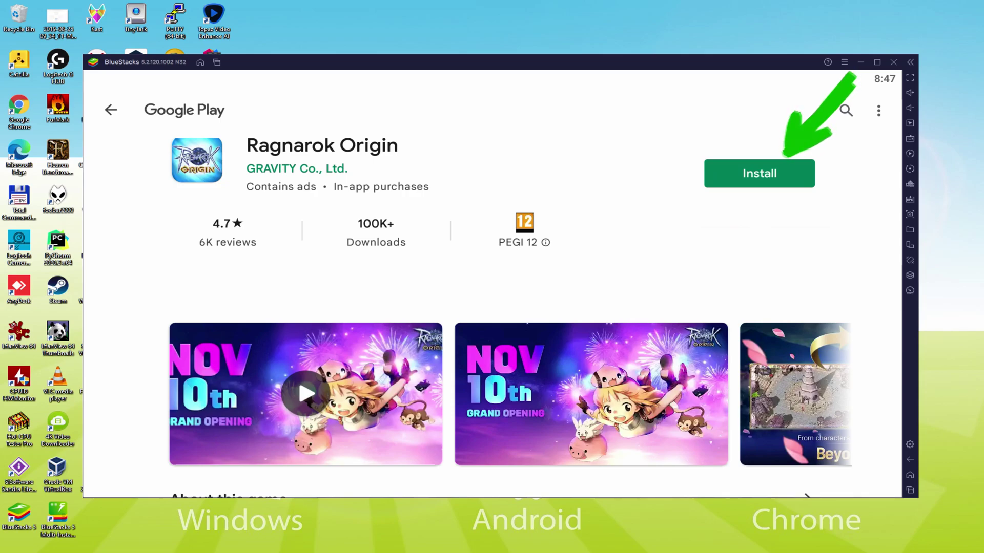
- Install Ragnarok Origin from its Google Play page, then go to the Android home screen
left_click(784, 175)
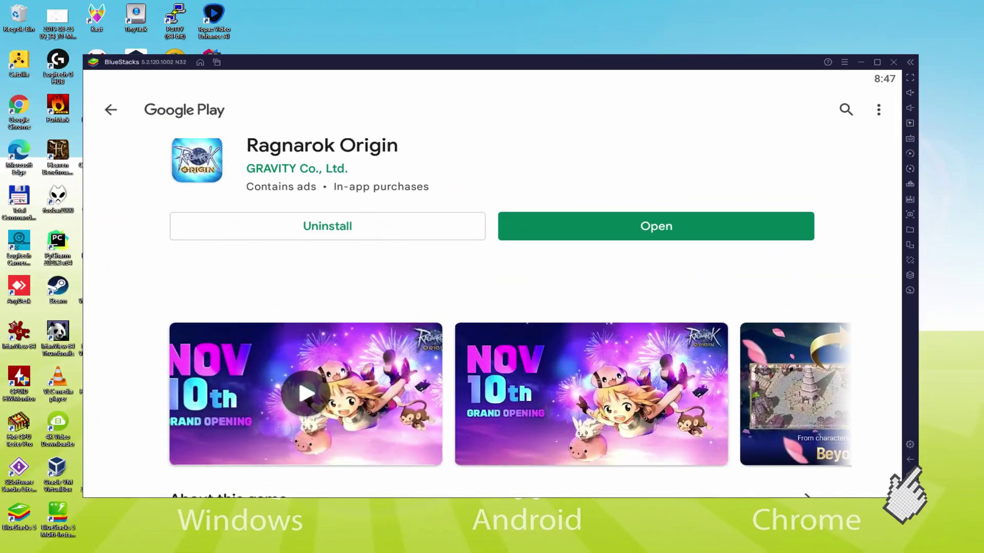
left_click(910, 475)
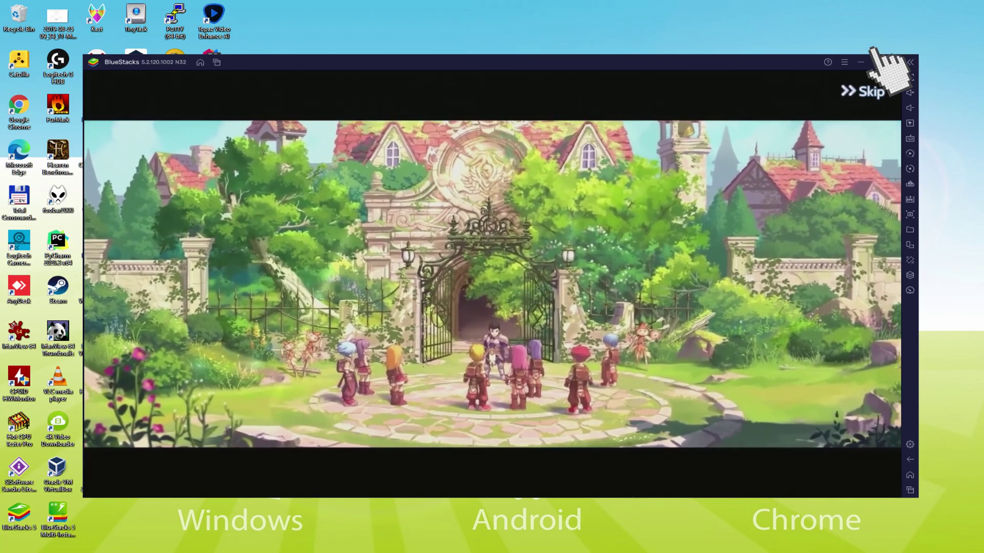
- Maximize the BlueStacks window while the Ragnarok Origin intro plays
left_click(873, 57)
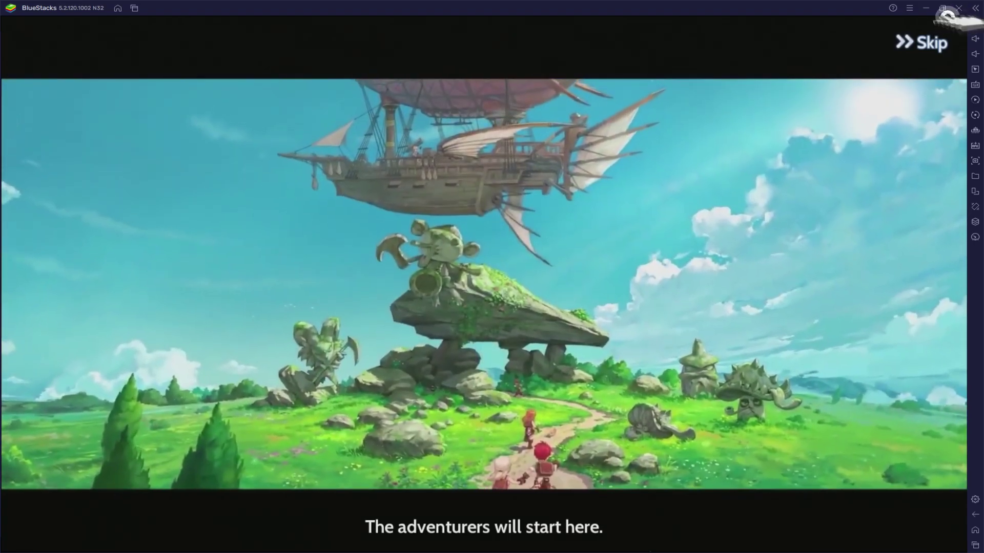
- Restore the BlueStacks window to normal size as the intro continues
left_click(941, 8)
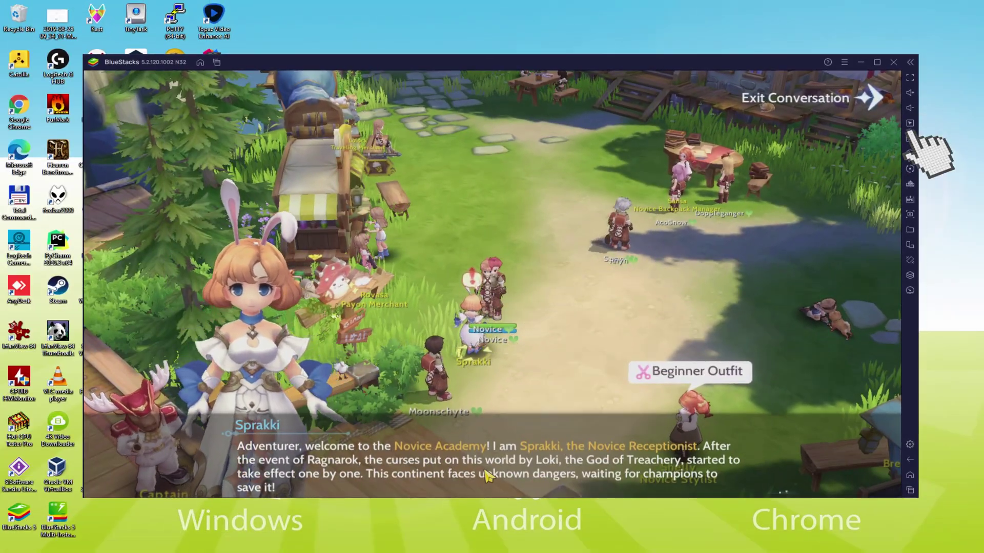
- Name the character 'Usitility' and register it
key("ctrl+shift+a")
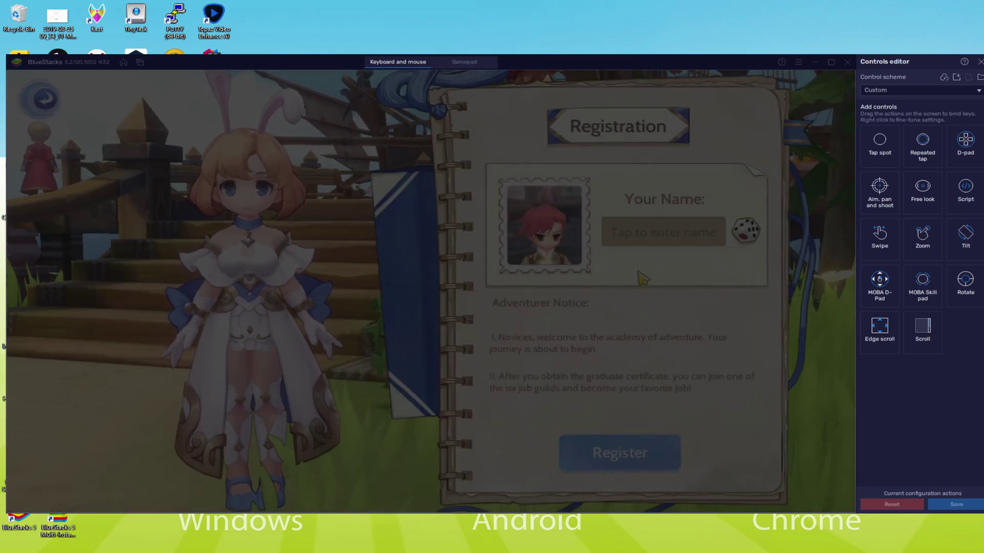
left_click(639, 238)
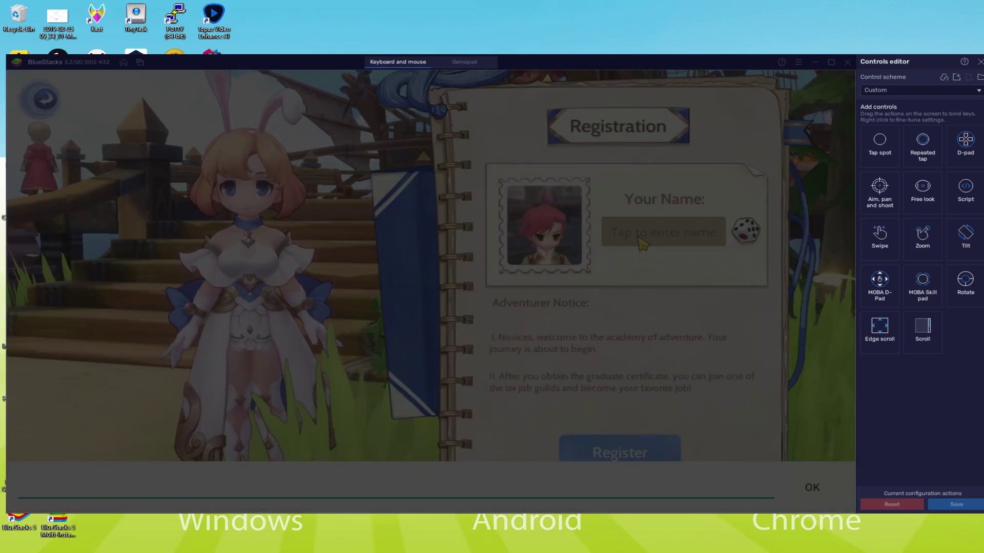
type("Usitility")
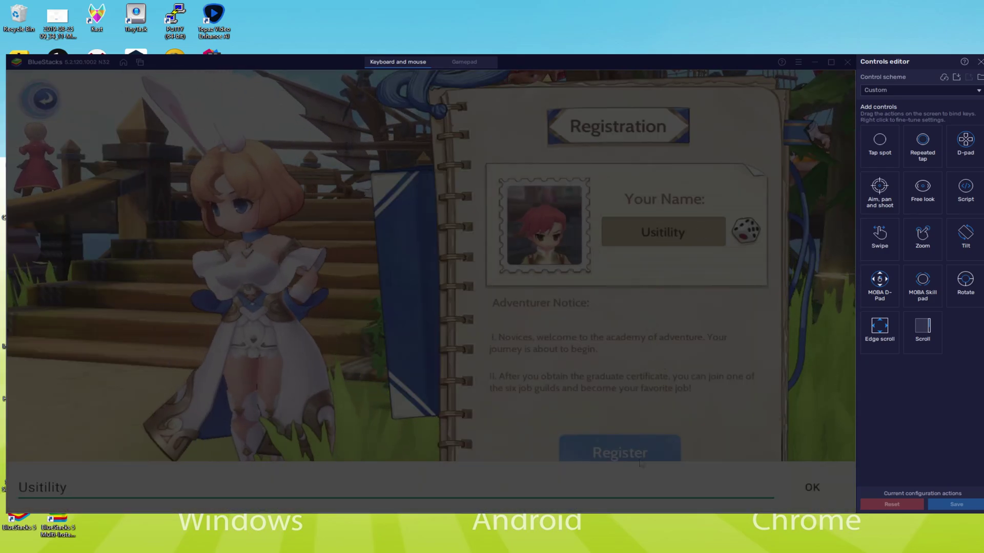
left_click(811, 494)
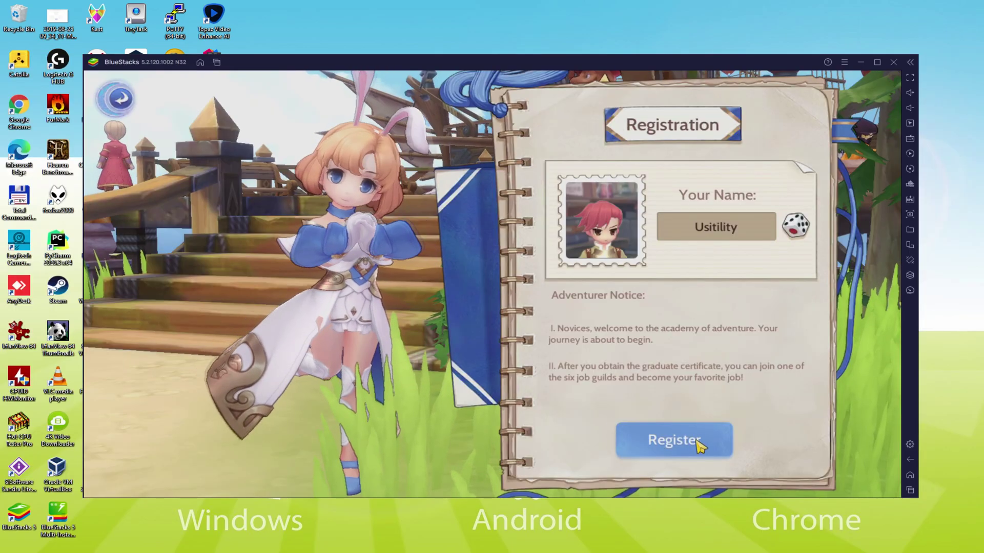
left_click(694, 445)
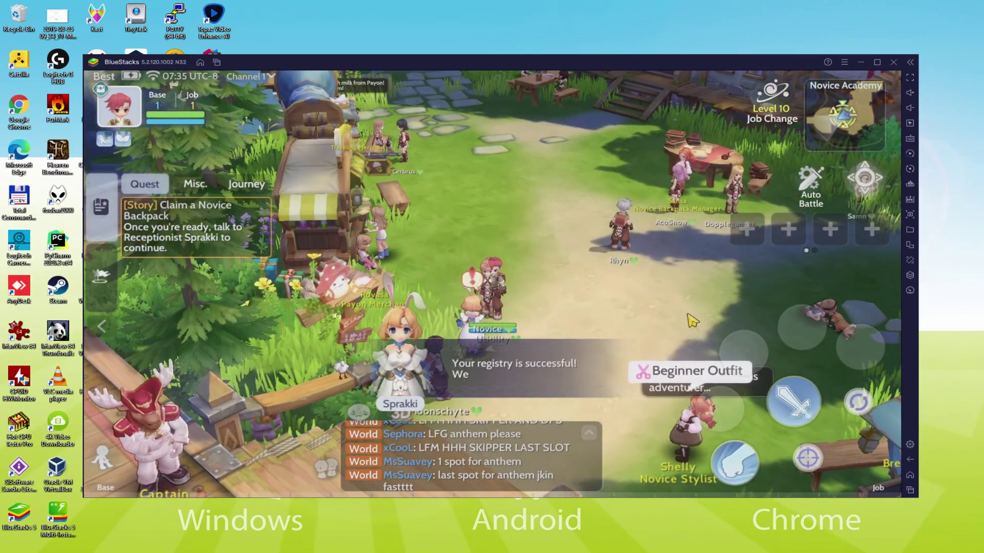
- Dismiss the registration success message, follow the Story quest to Receptionist Sprakki, and advance her welcome lines
left_click(593, 308)
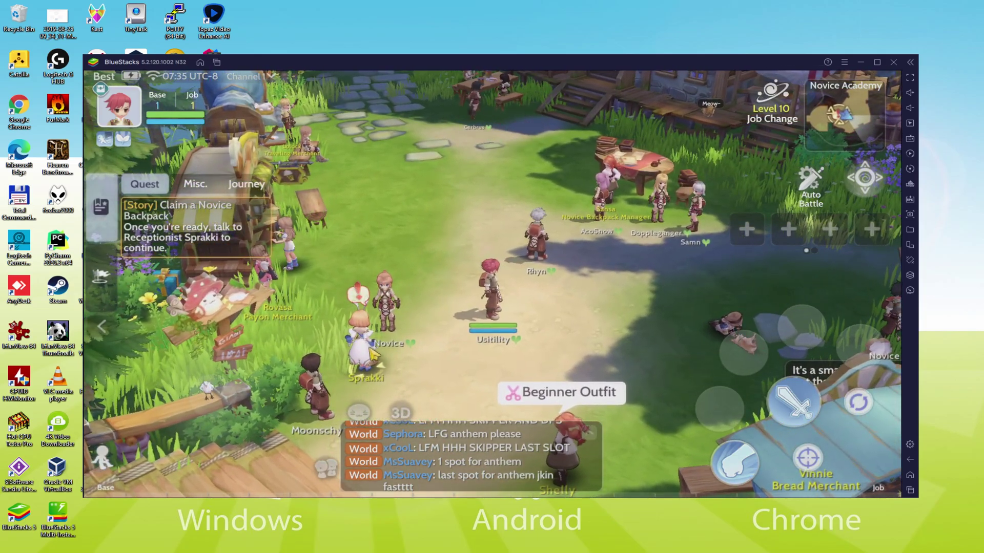
left_click(245, 236)
left_click(479, 453)
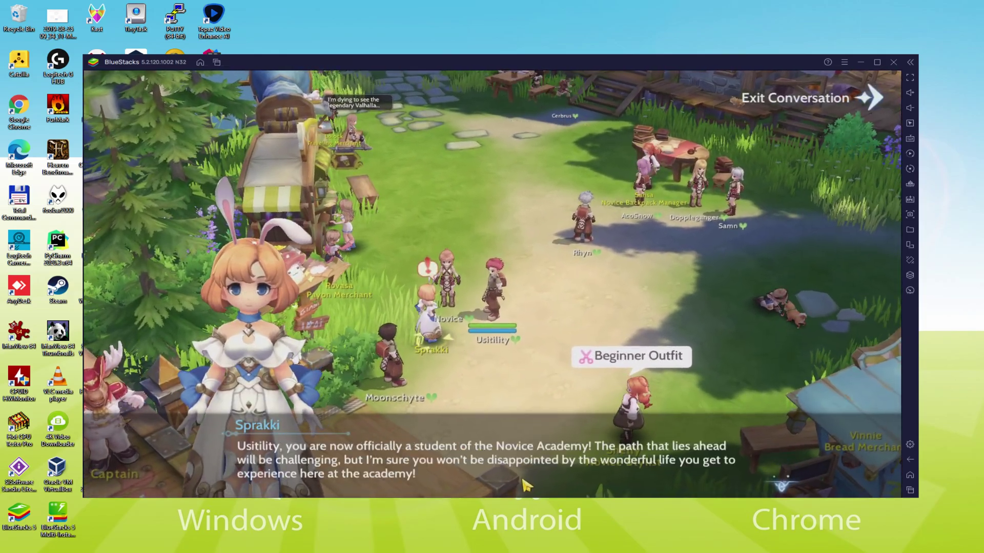
left_click(518, 479)
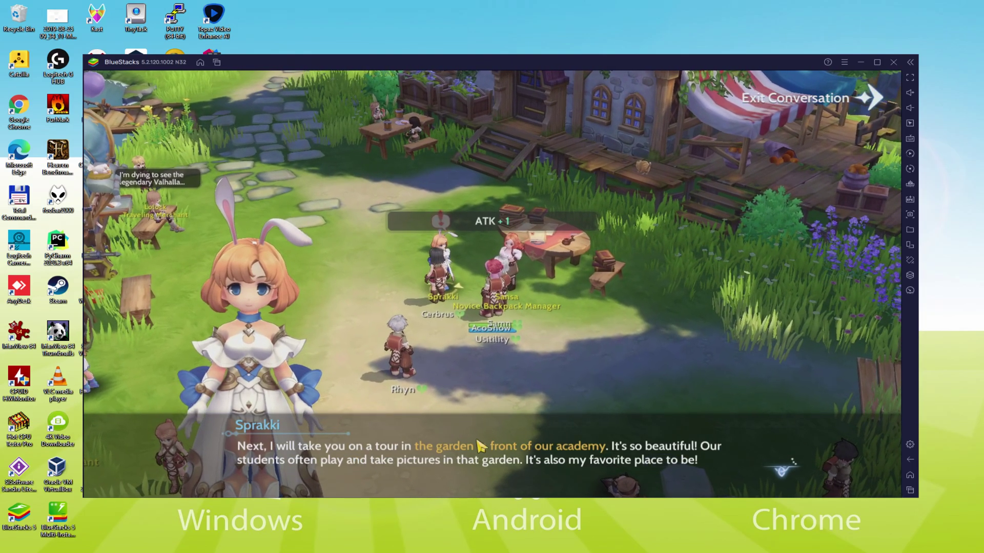
- Click through Sansa and Sprakki's exchange until Sansa's conversation ends and play resumes
left_click(479, 445)
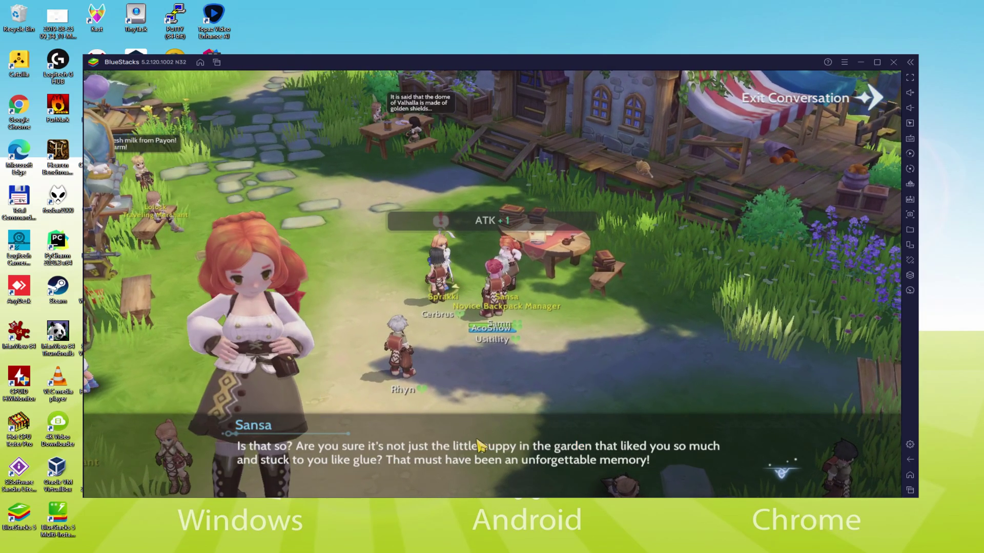
left_click(479, 445)
left_click(479, 444)
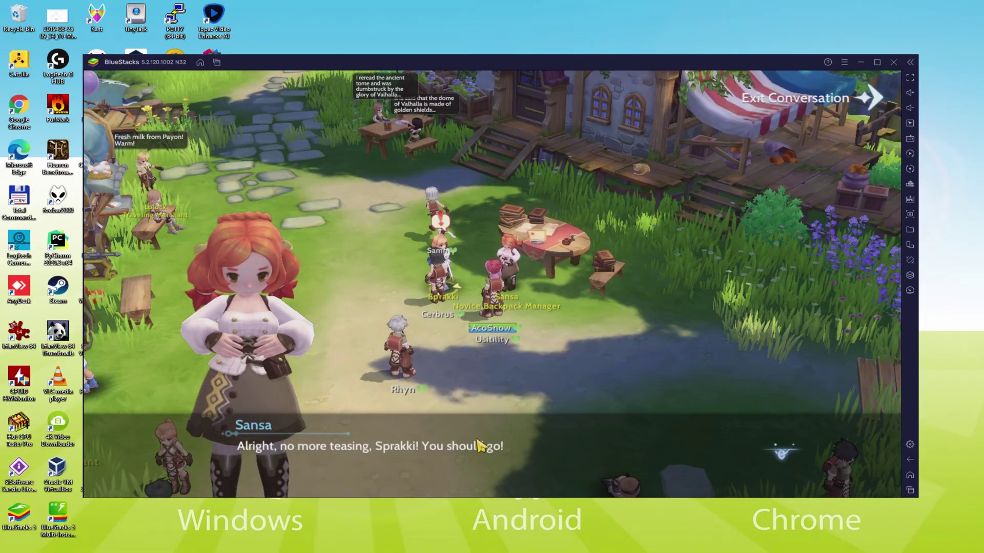
left_click(480, 445)
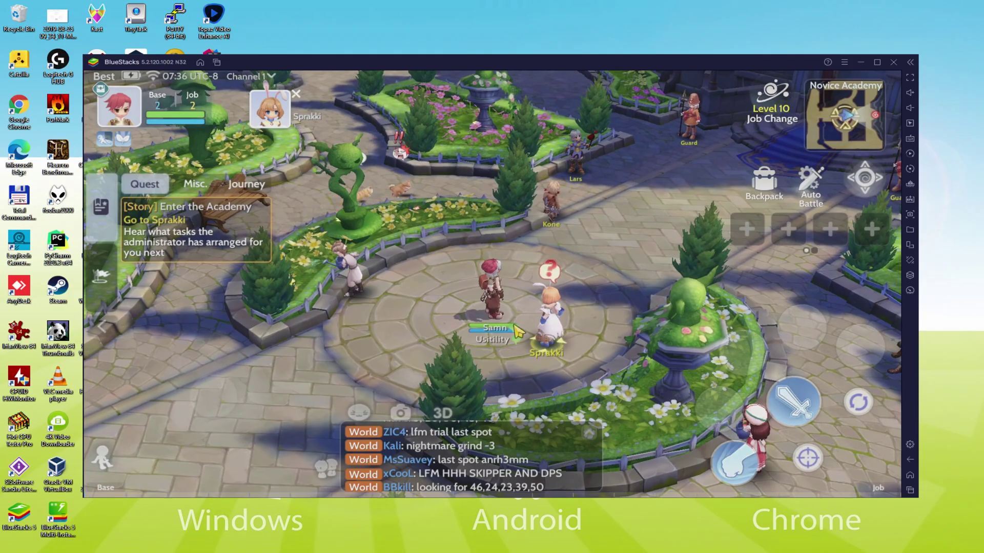
- Talk with Sprakki and Kenny, then finish Sprakki's dialogue to head for the photo wall
left_click(519, 332)
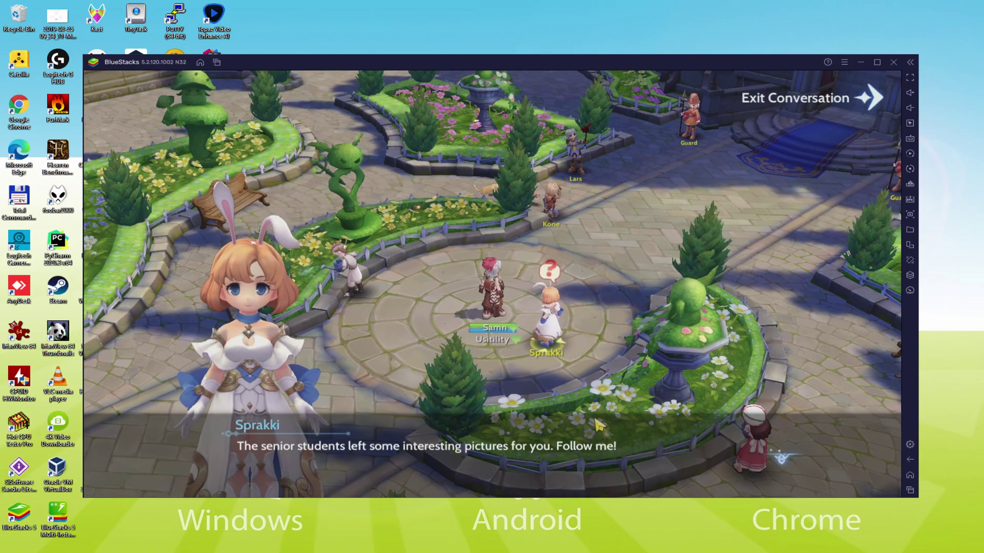
left_click(660, 449)
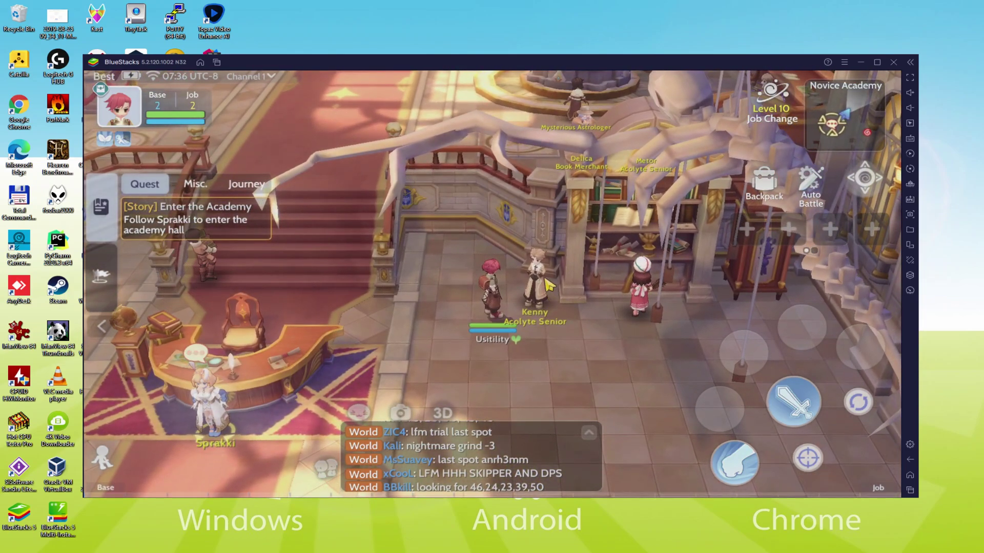
left_click(548, 284)
left_click(545, 430)
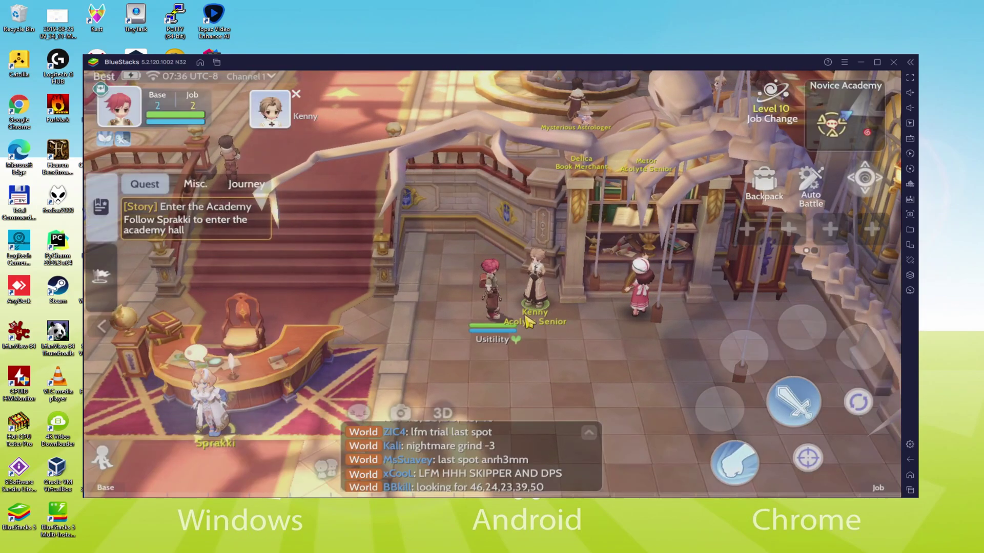
left_click(528, 294)
left_click(533, 463)
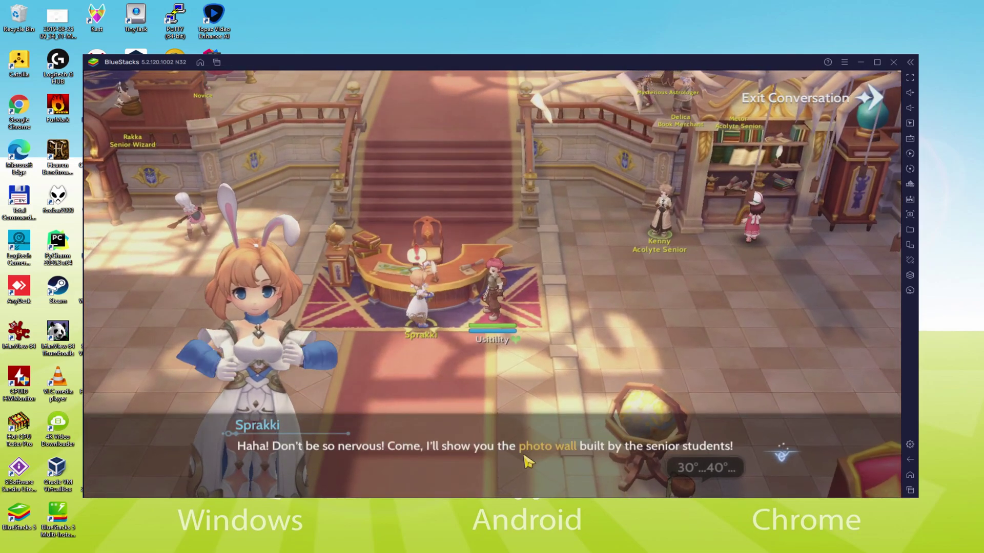
left_click(527, 463)
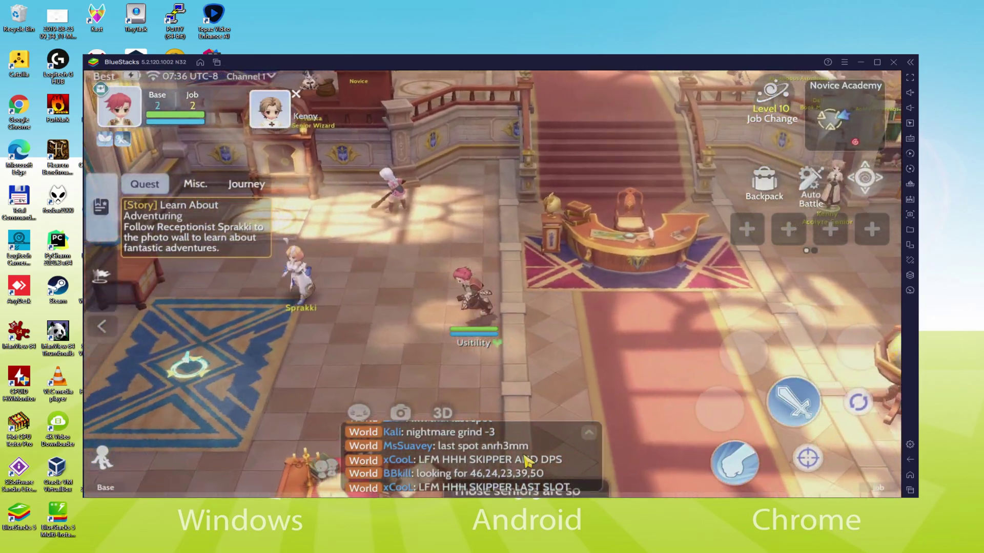